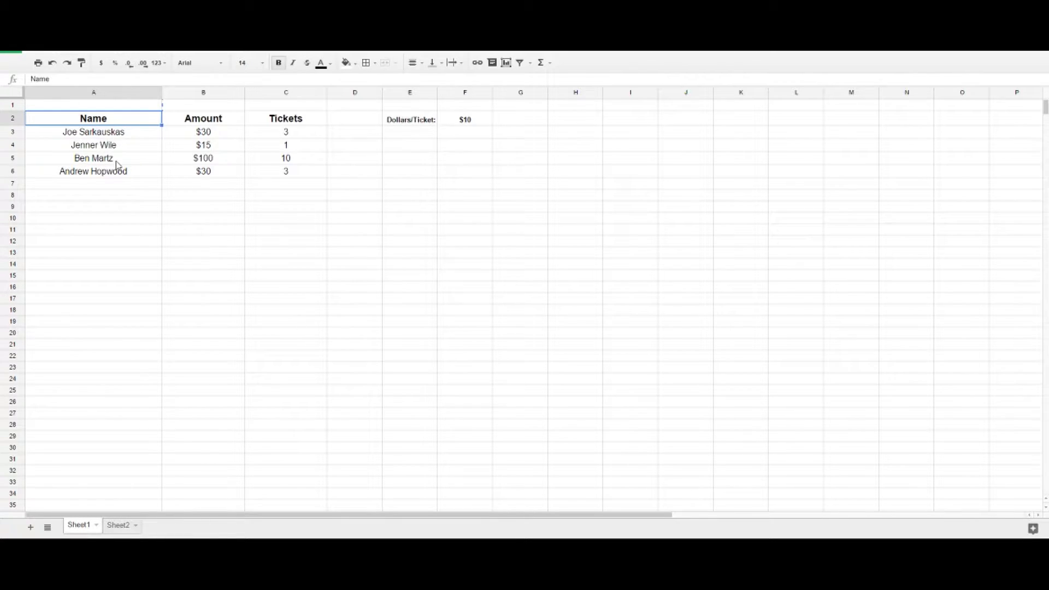
key("ctrl+c")
left_click(123, 133)
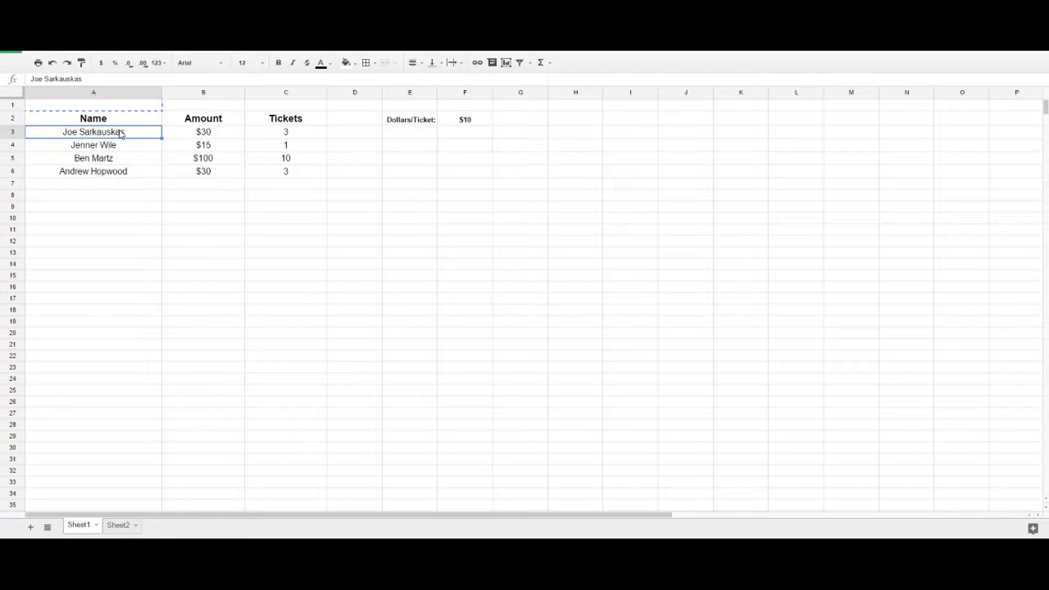
left_click(139, 172)
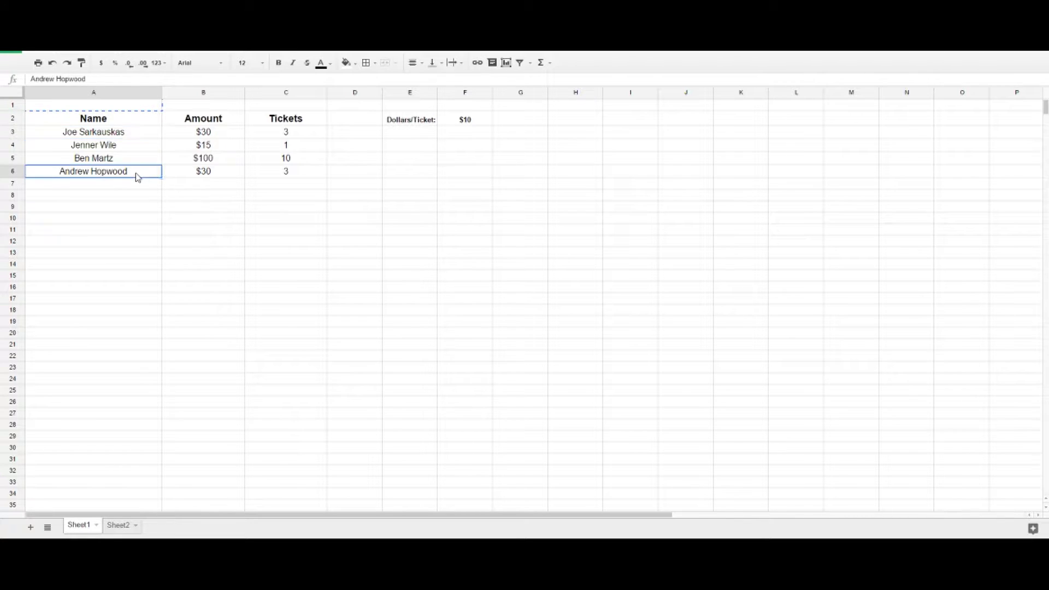
left_click(128, 134)
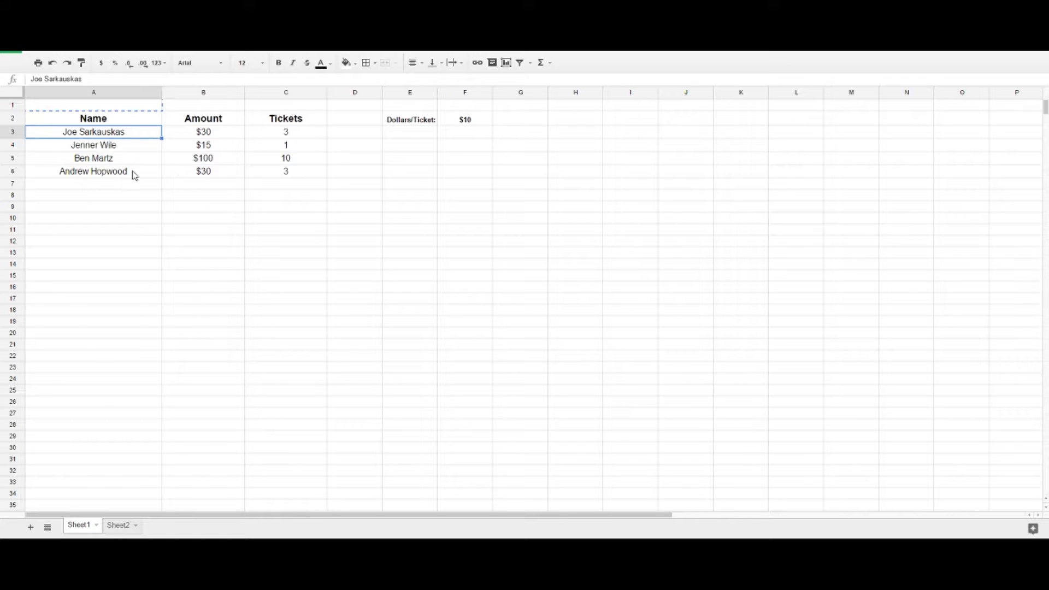
On Sheet2, select A1:A17 to confirm there are 17 ticket rows.
left_click(117, 525)
left_click(67, 106)
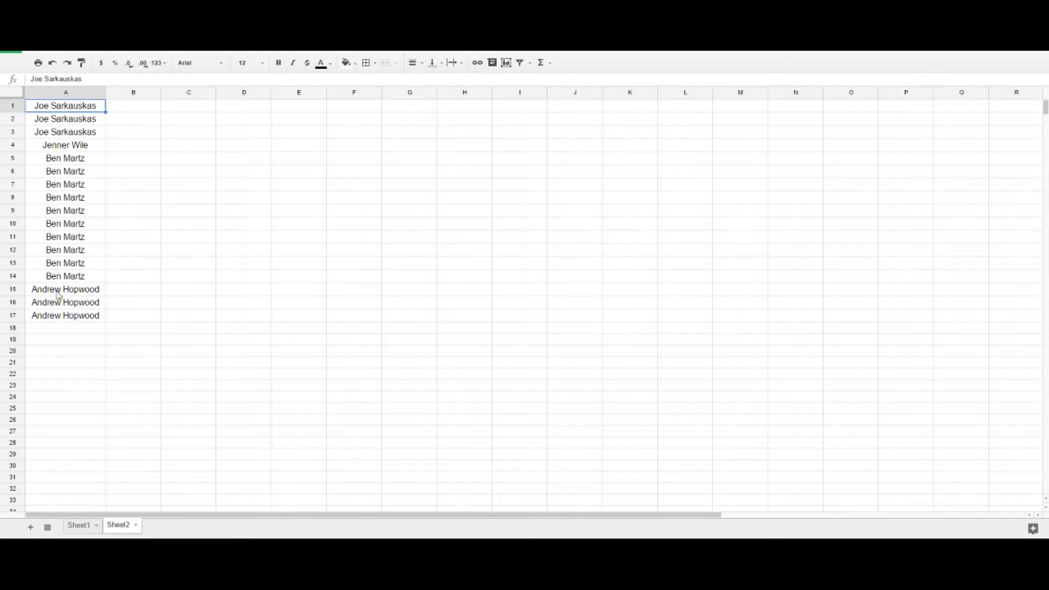
left_click_drag(68, 111, 65, 316)
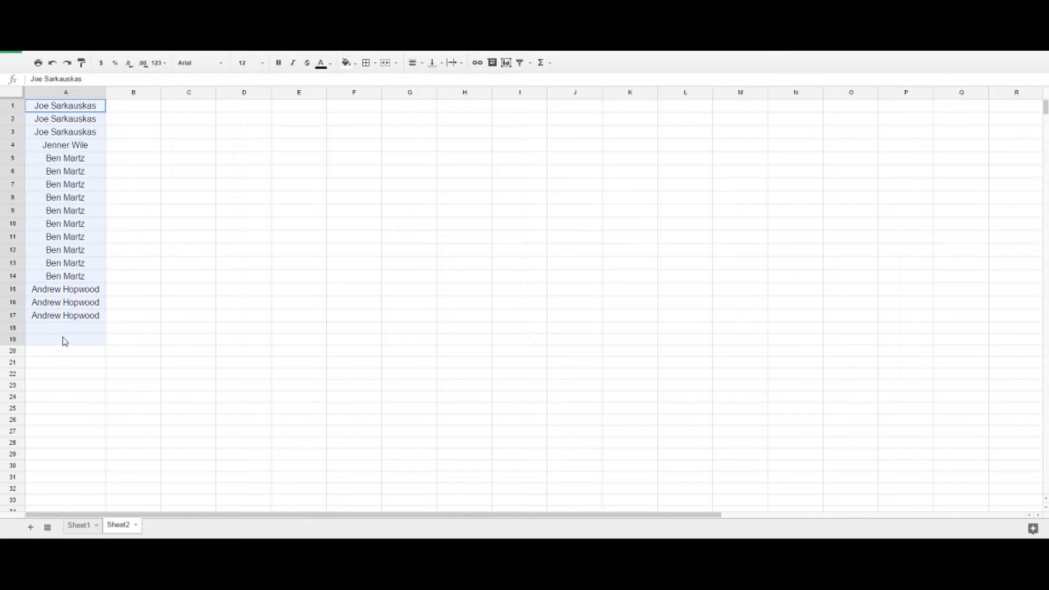
left_click(73, 250)
left_click_drag(69, 107, 64, 316)
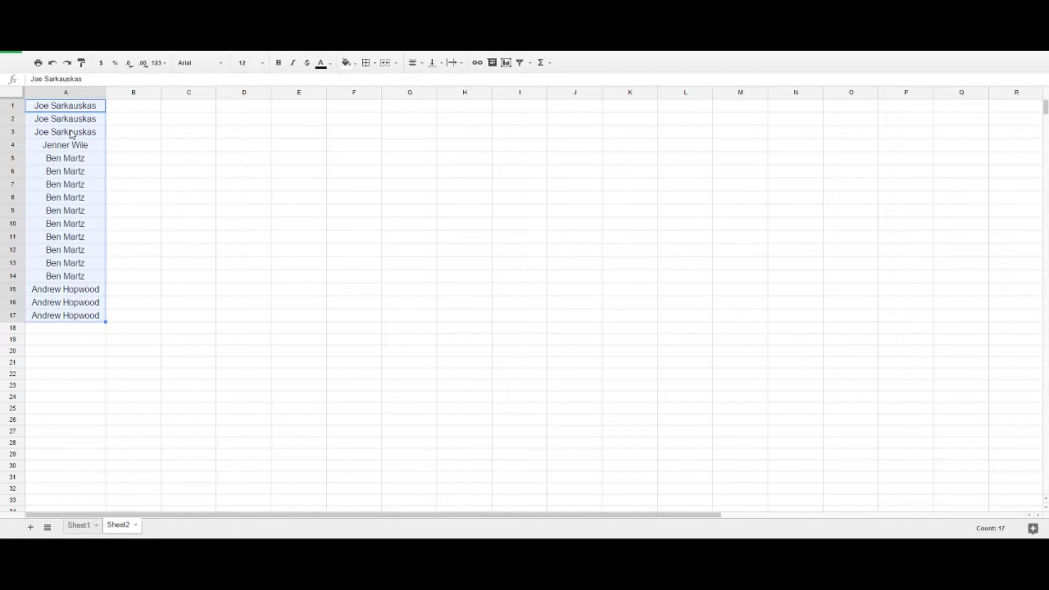
left_click(71, 106)
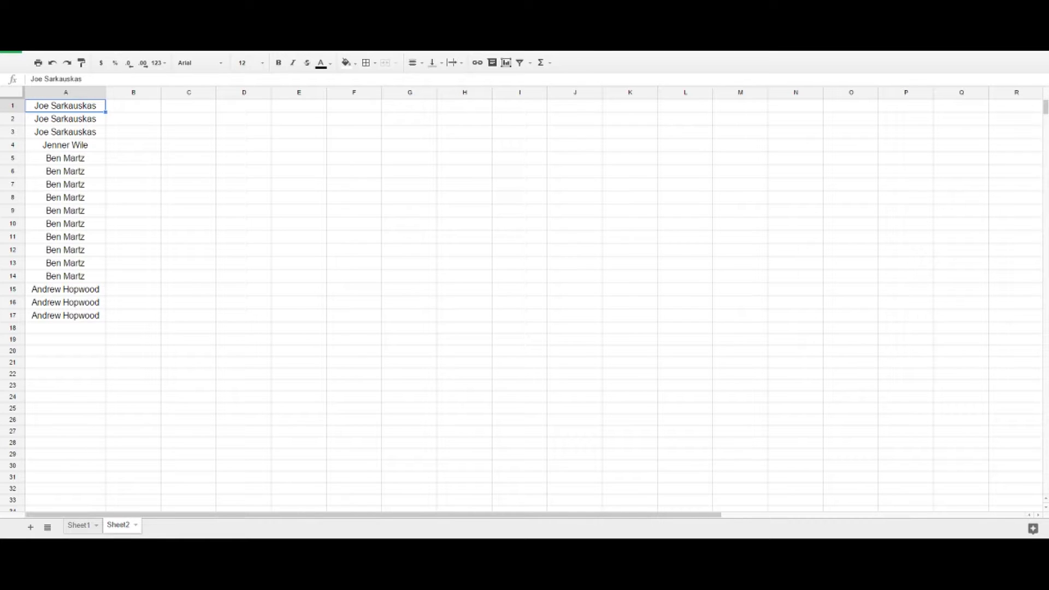
key("ctrl+Tab")
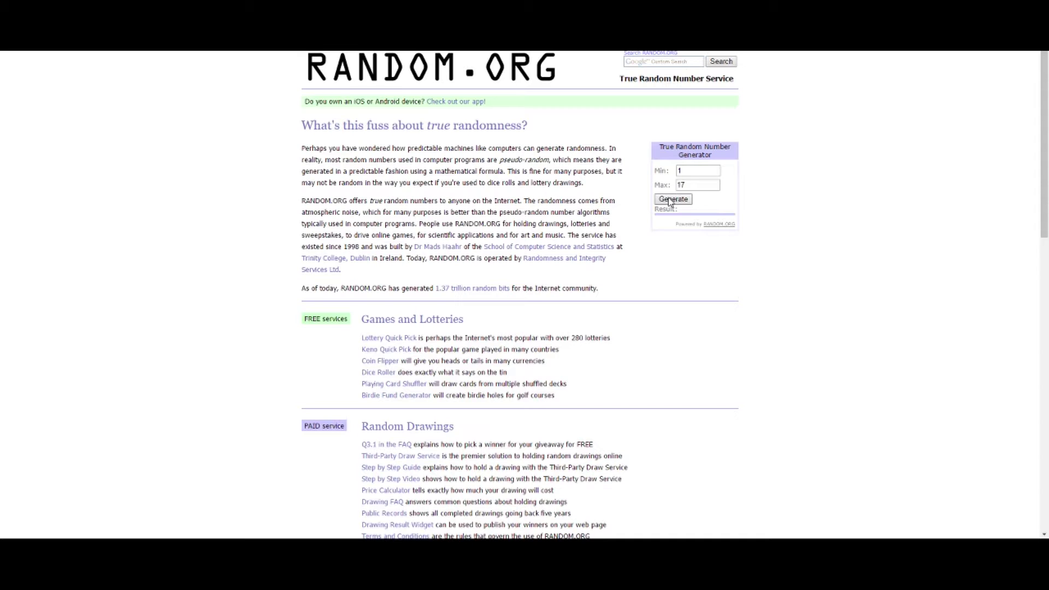
Generate a Random.org number between 1 and 17, which comes out as 13.
left_click(673, 200)
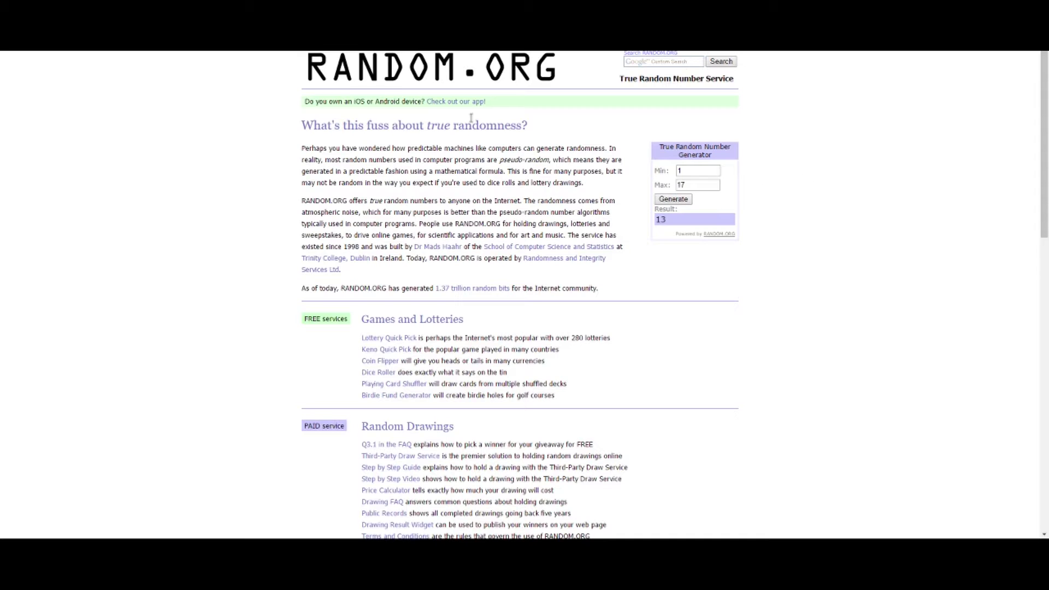
key("ctrl+Tab")
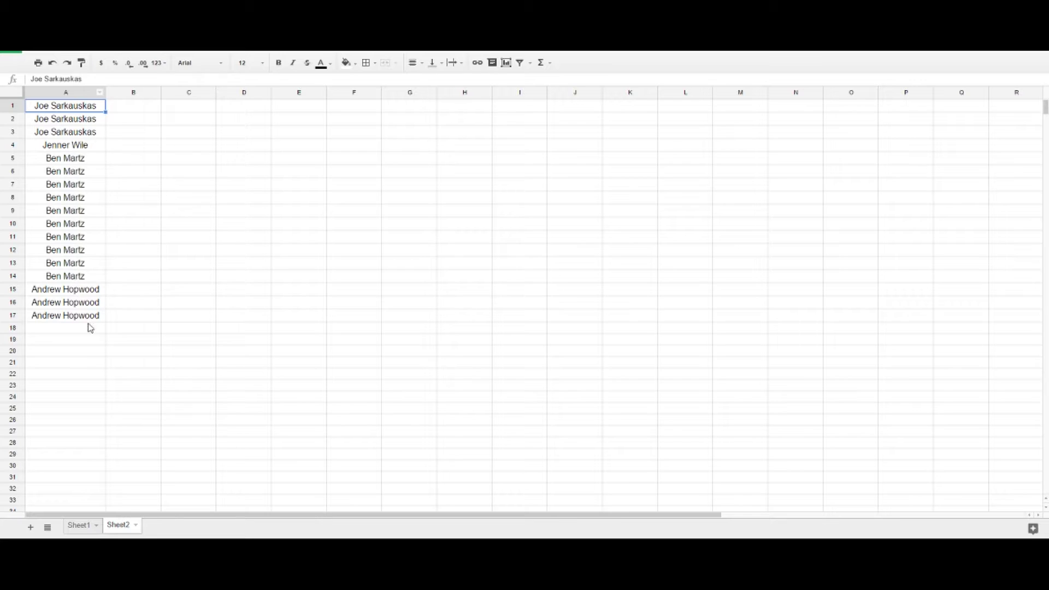
left_click(114, 265)
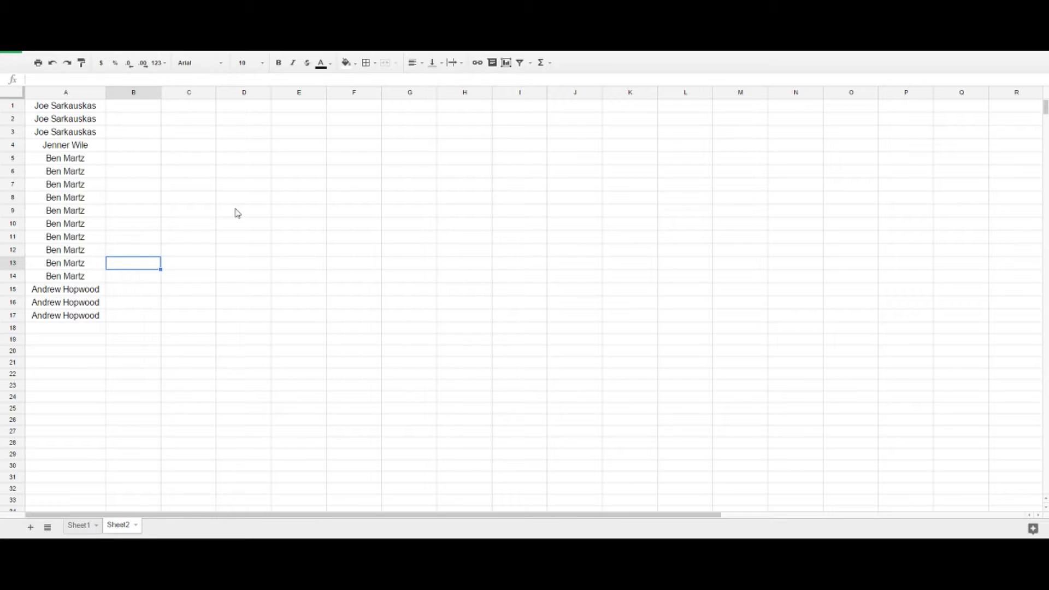
type("Blessed vs. ")
type("Cursed Duel Deck")
key("Return")
key("Up")
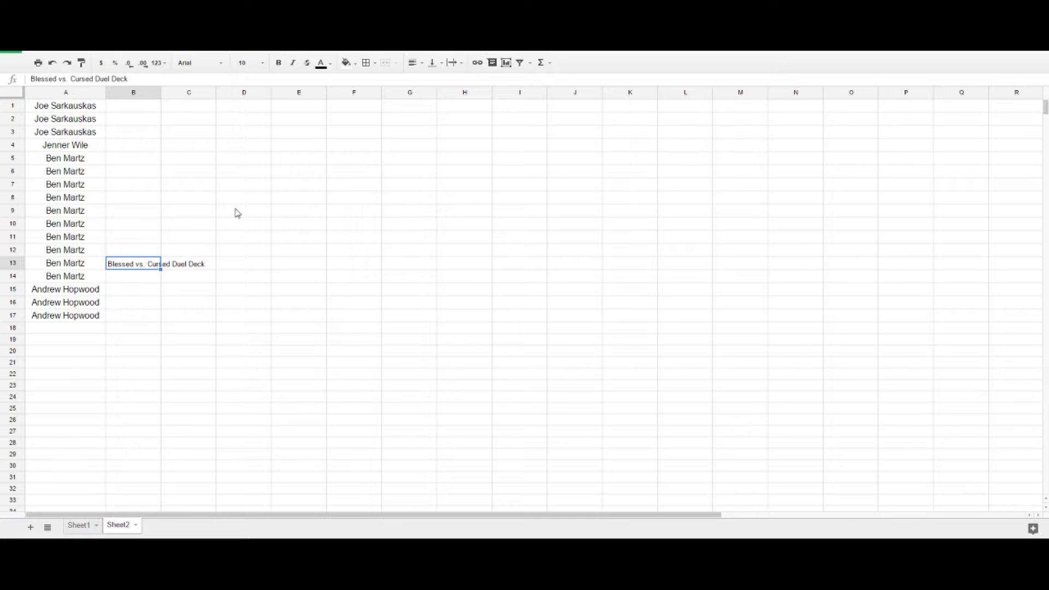
Review the prize rows, then draw a second Random.org number, which comes out as 3.
mouse_move(155, 91)
left_click_drag(65, 158, 138, 240)
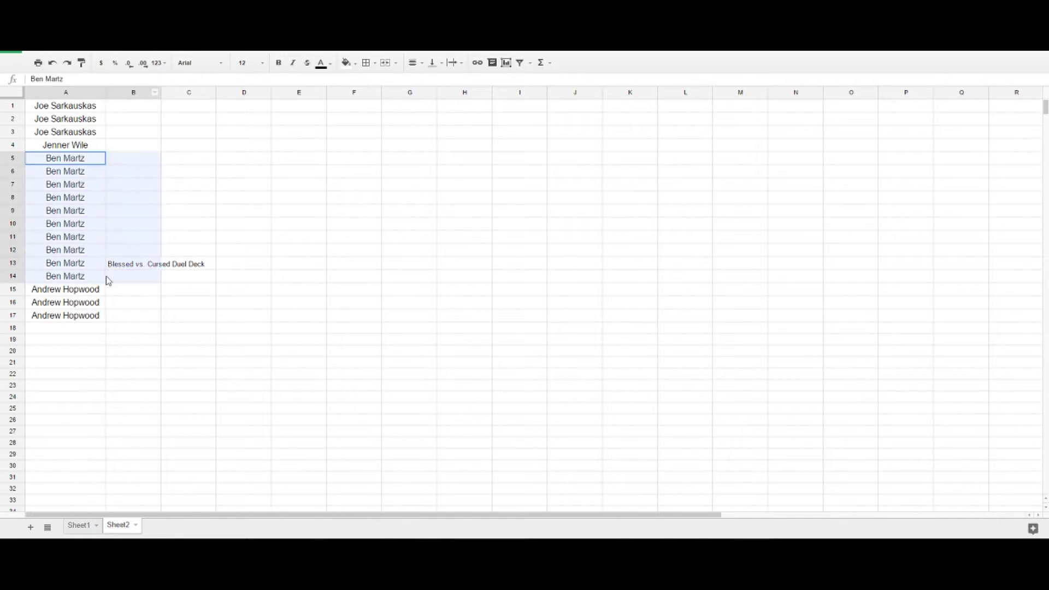
left_click(139, 238)
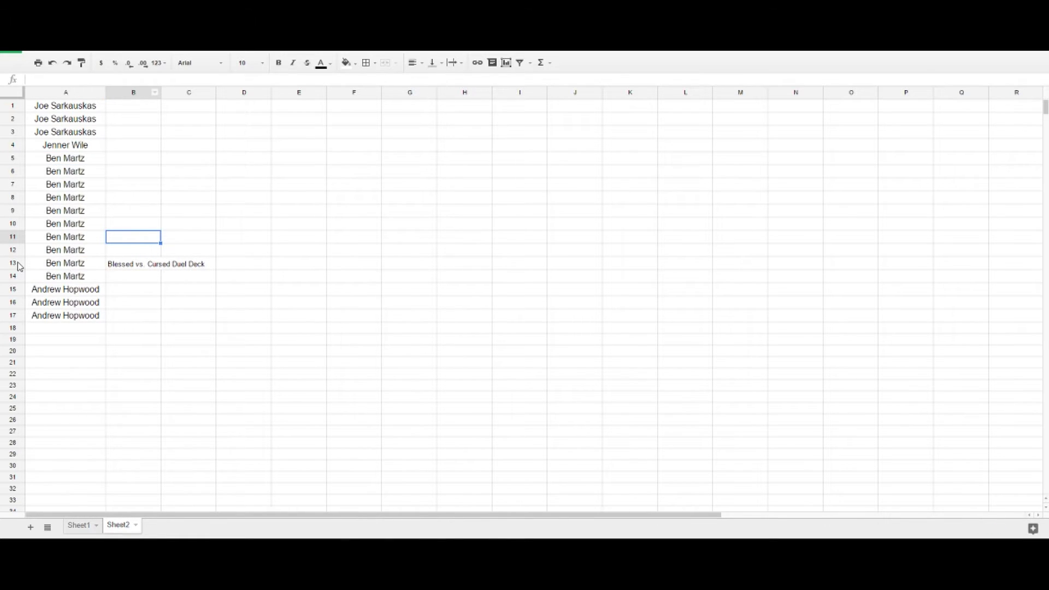
left_click(108, 265)
key("alt+Tab")
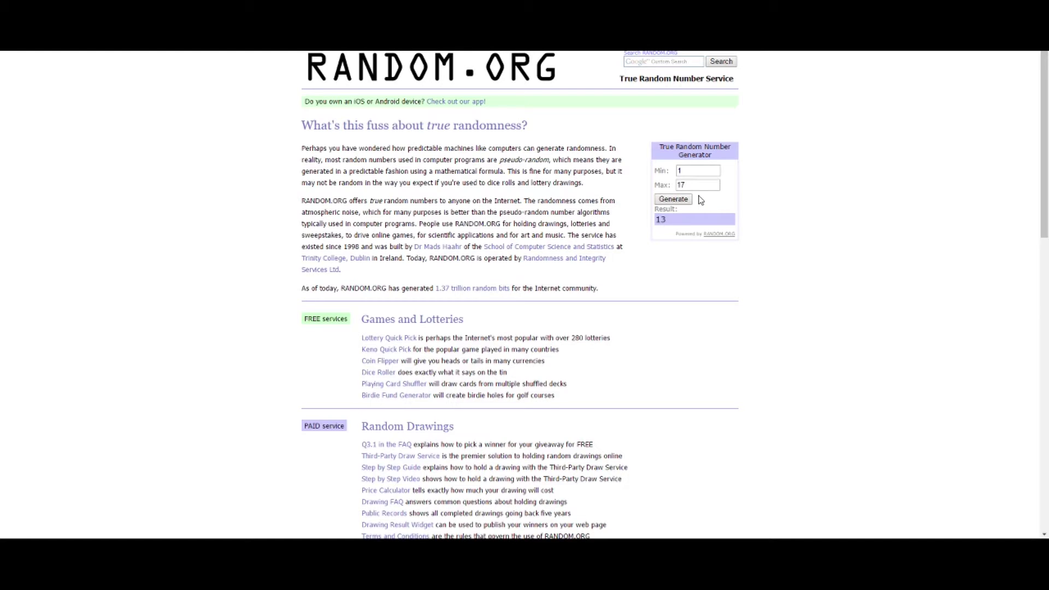
left_click(673, 200)
key("ctrl+Tab")
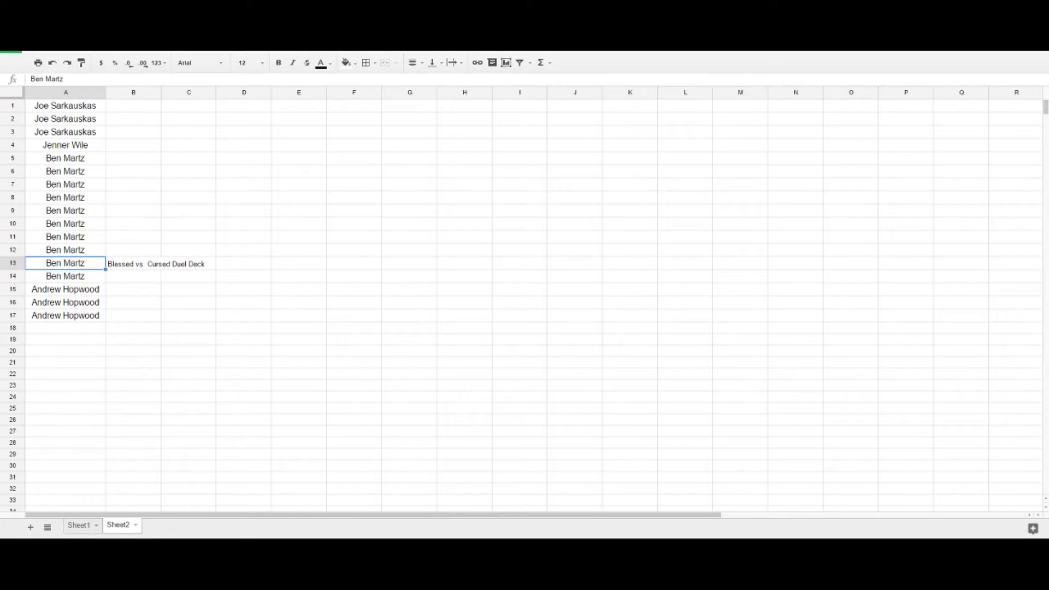
left_click(132, 132)
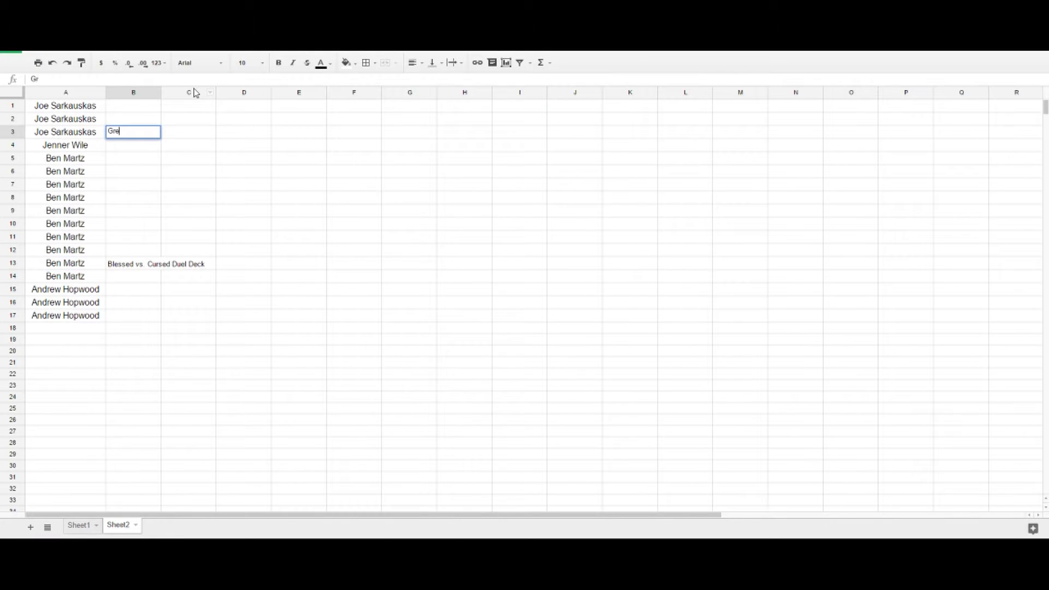
key("Return")
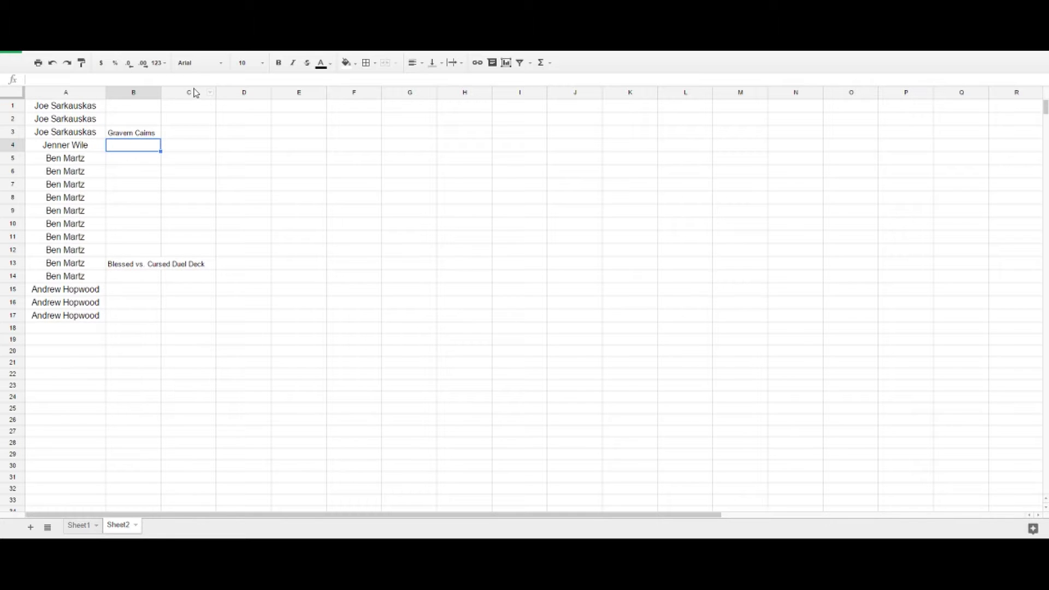
left_click(95, 127)
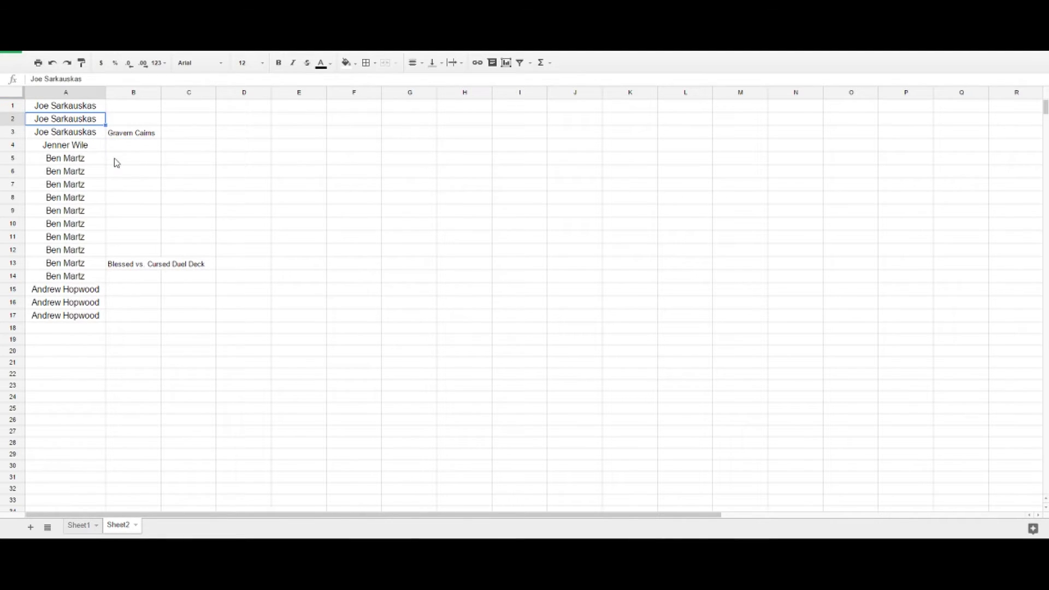